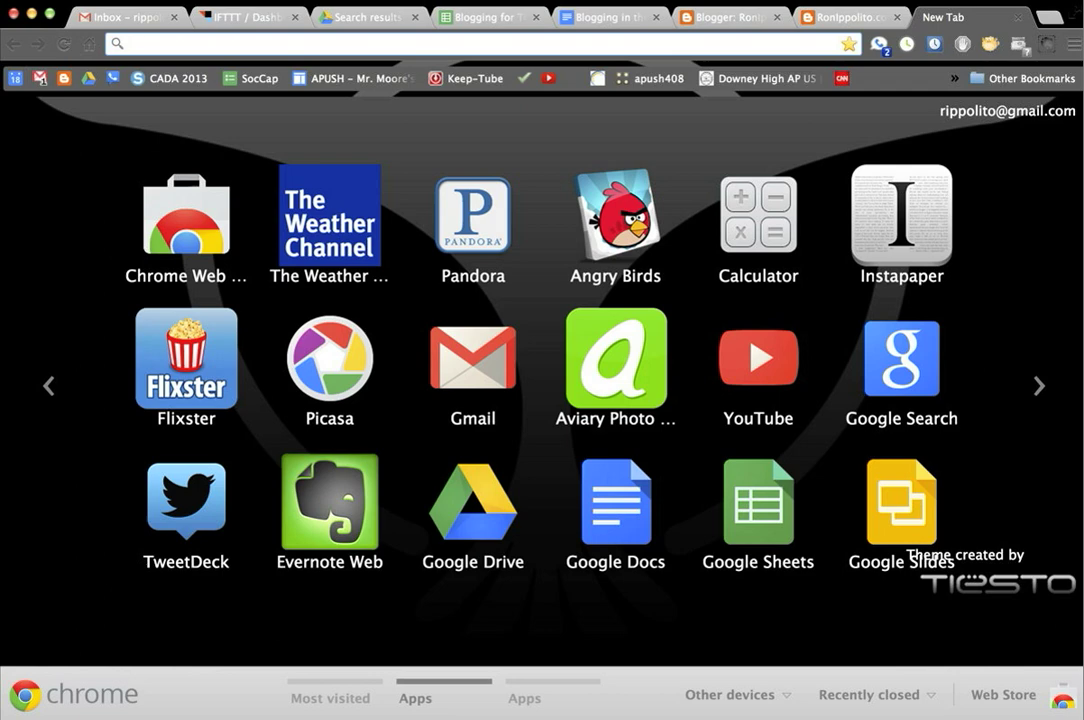
Step: Load blogger.com from the Chrome address bar
text(blogger.com)
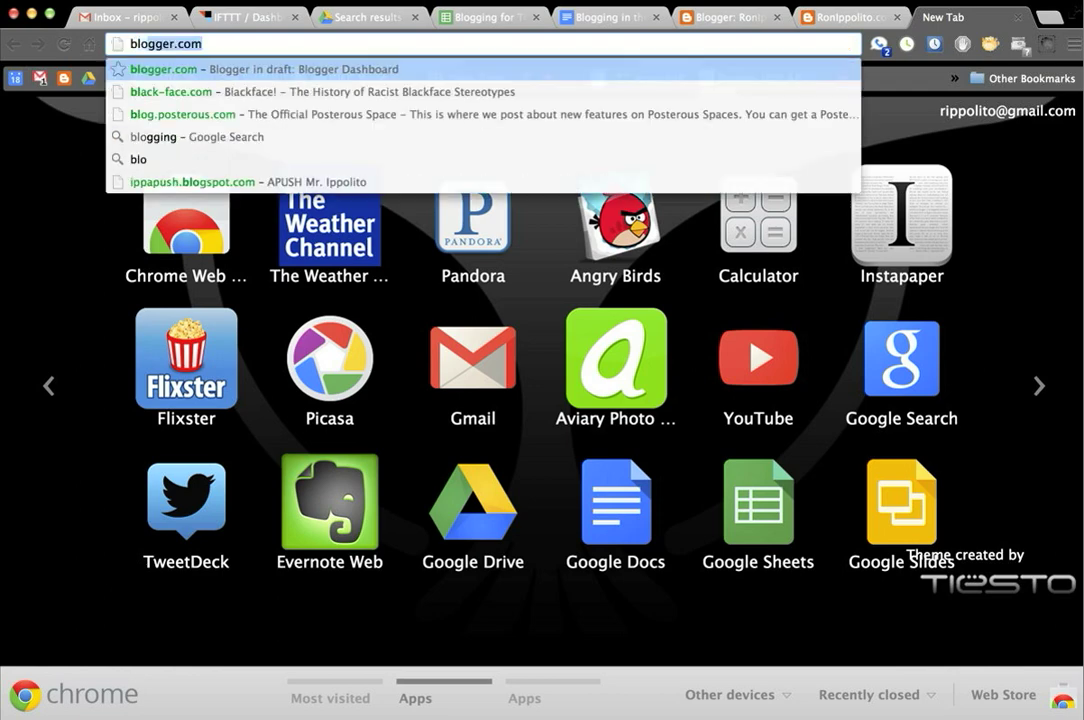
key(Return)
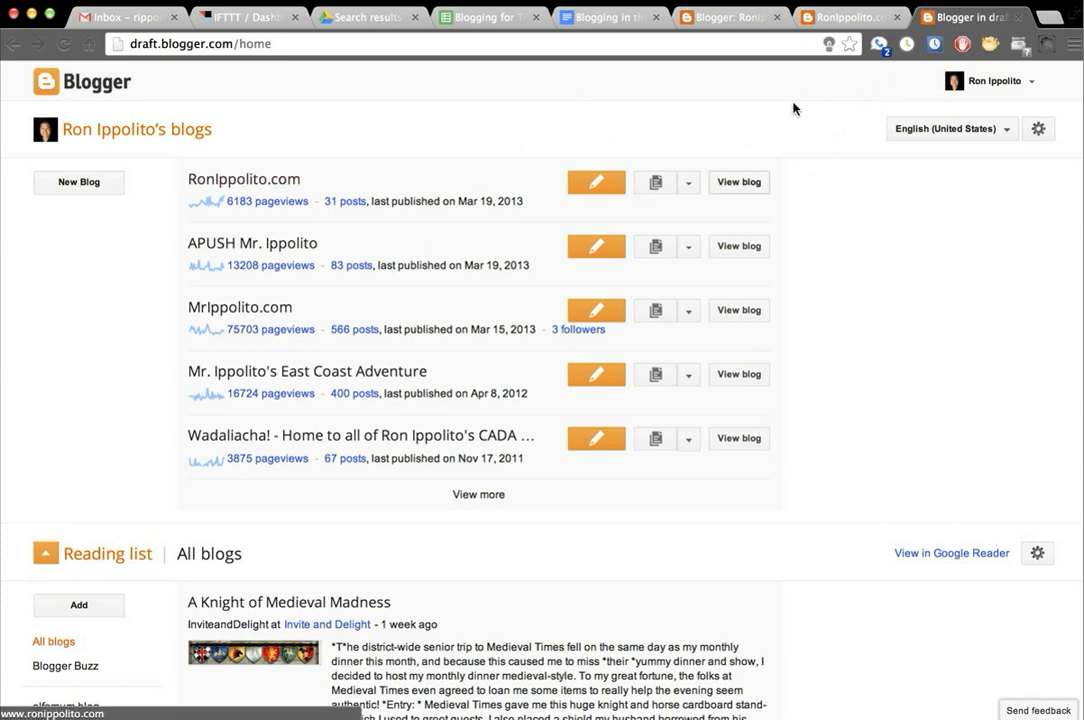
Step: From the MrIppolito.com Layout page, add an Image gadget to the sidebar
click(230, 310)
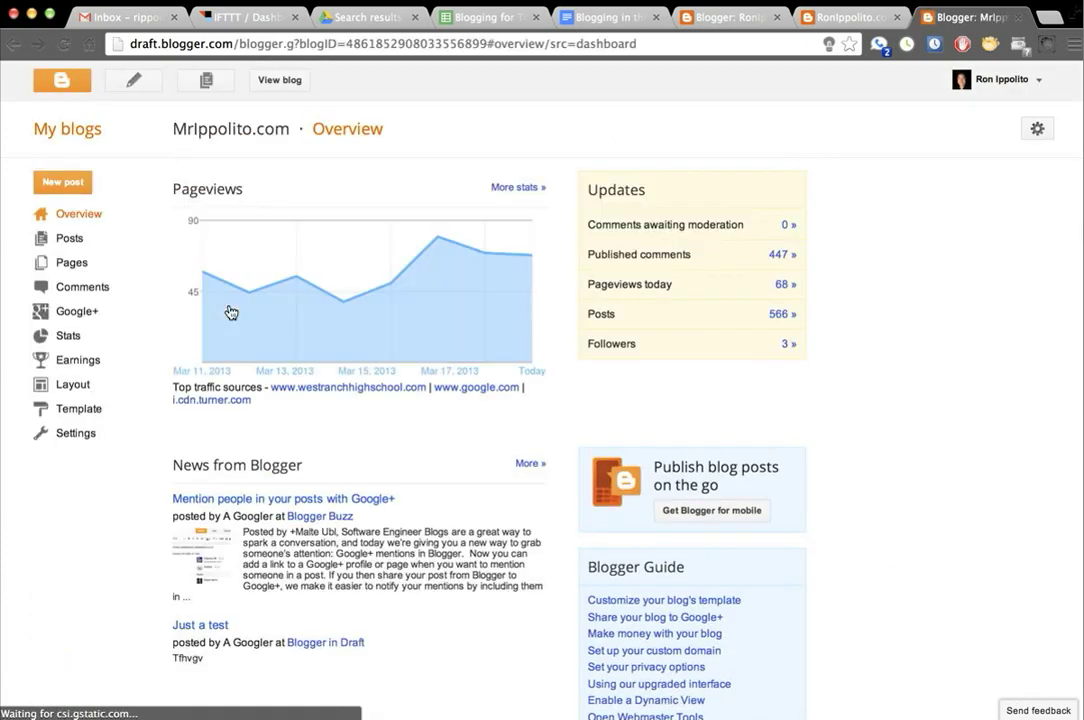
click(64, 386)
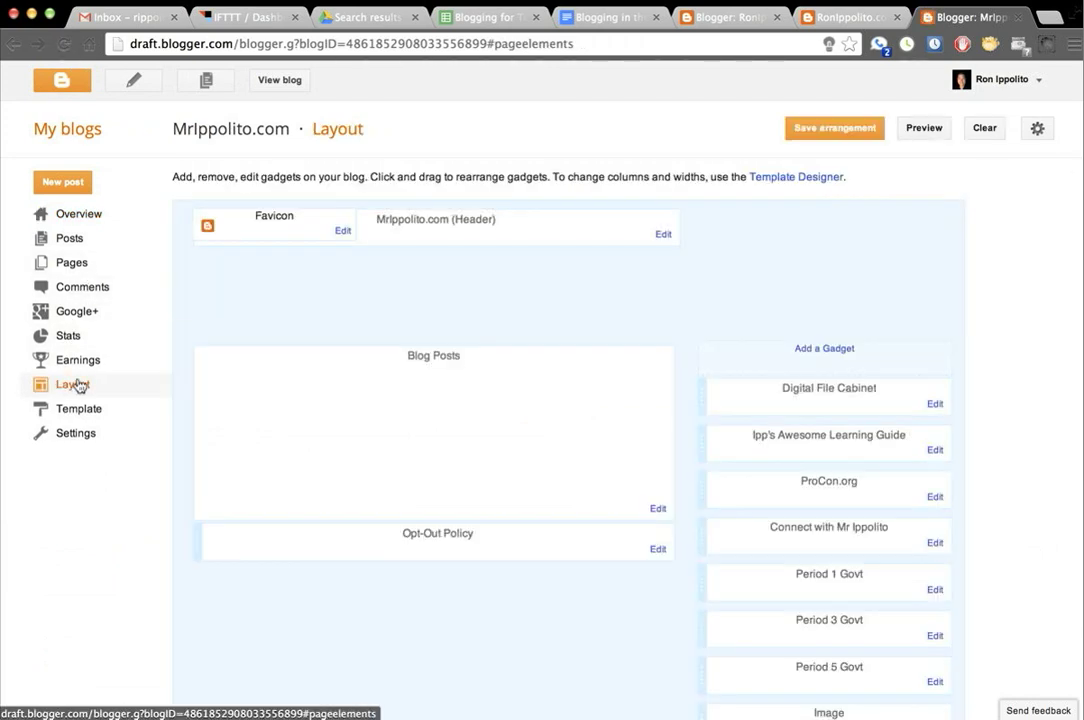
click(827, 352)
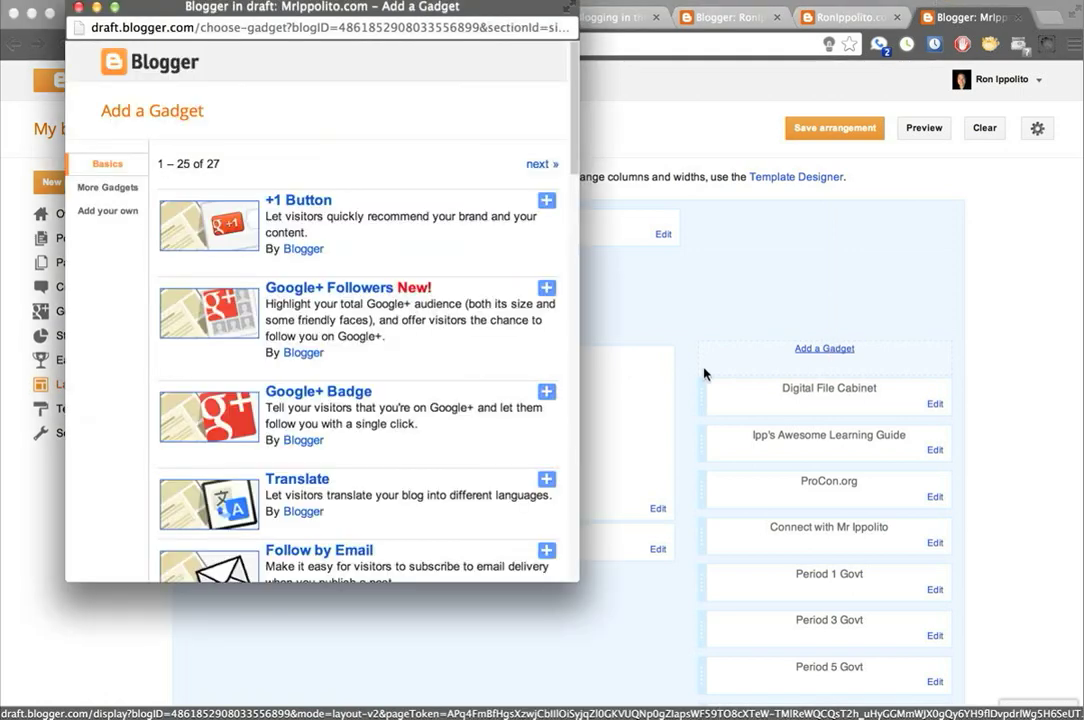
scroll(372, 411, down, 3)
scroll(370, 416, down, 2)
scroll(372, 414, down, 4)
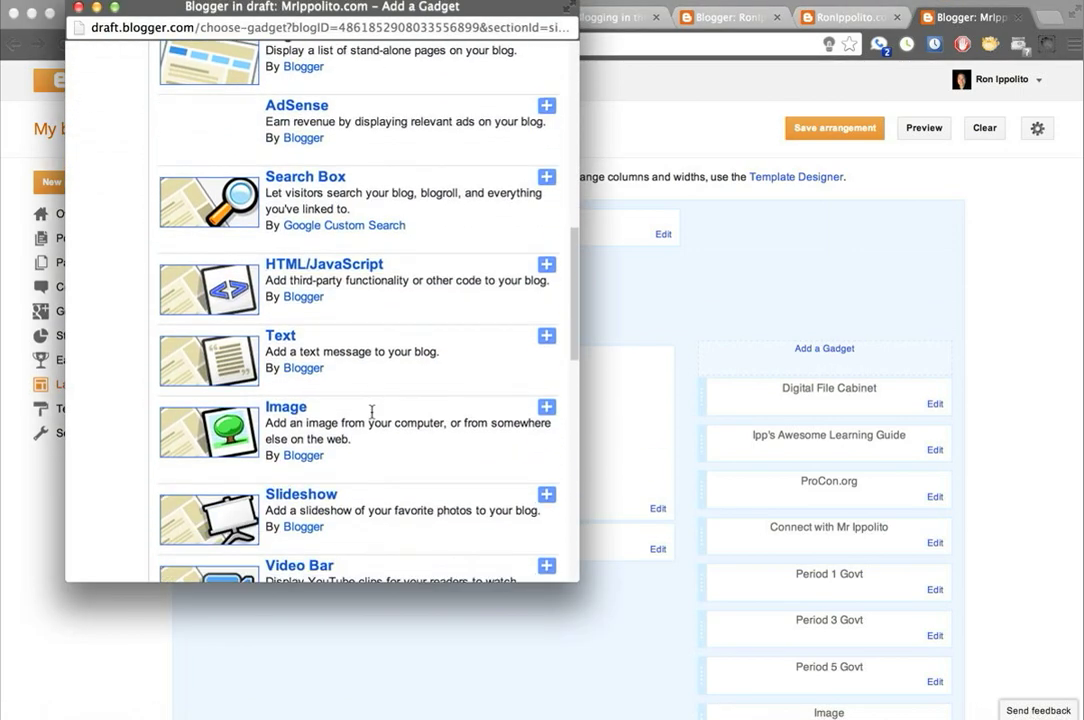
scroll(375, 411, down, 1)
click(288, 375)
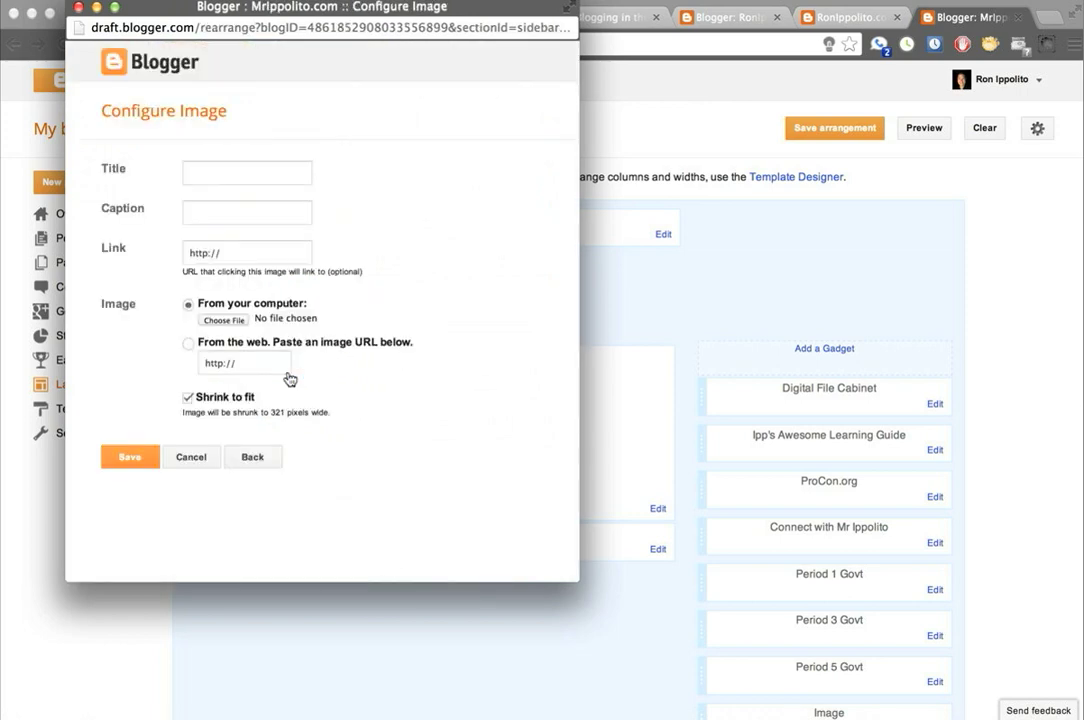
Step: Search Google Images for 'file cabinet' in a new tab
click(1047, 18)
text(images.google.com)
key(Return)
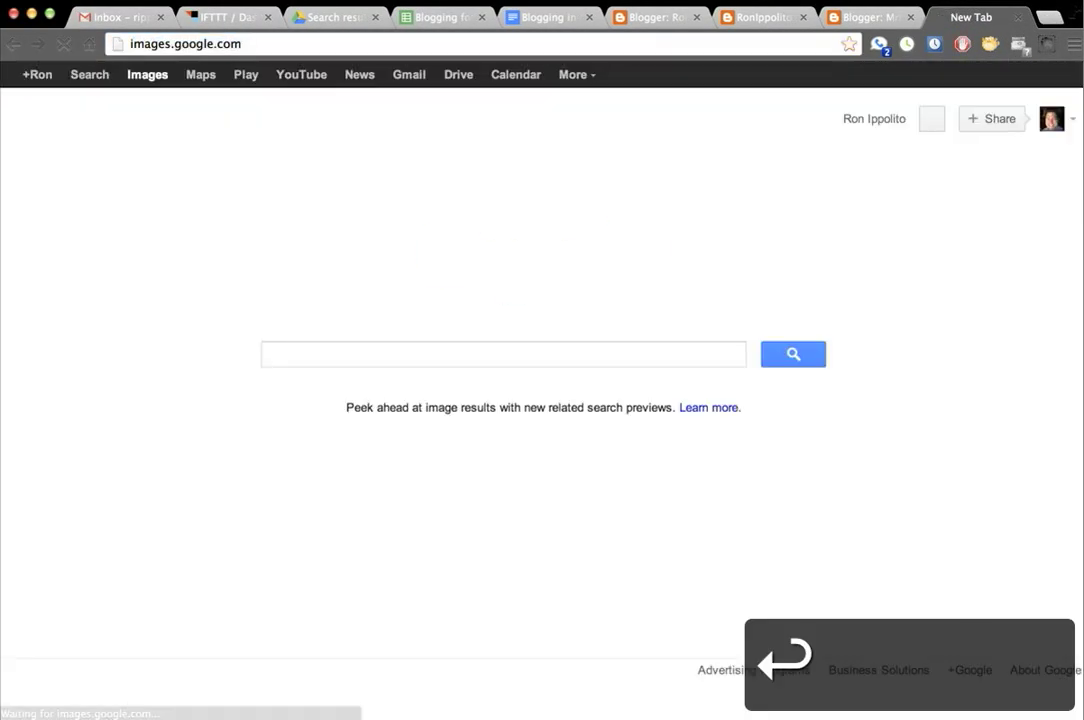
text(file cabine)
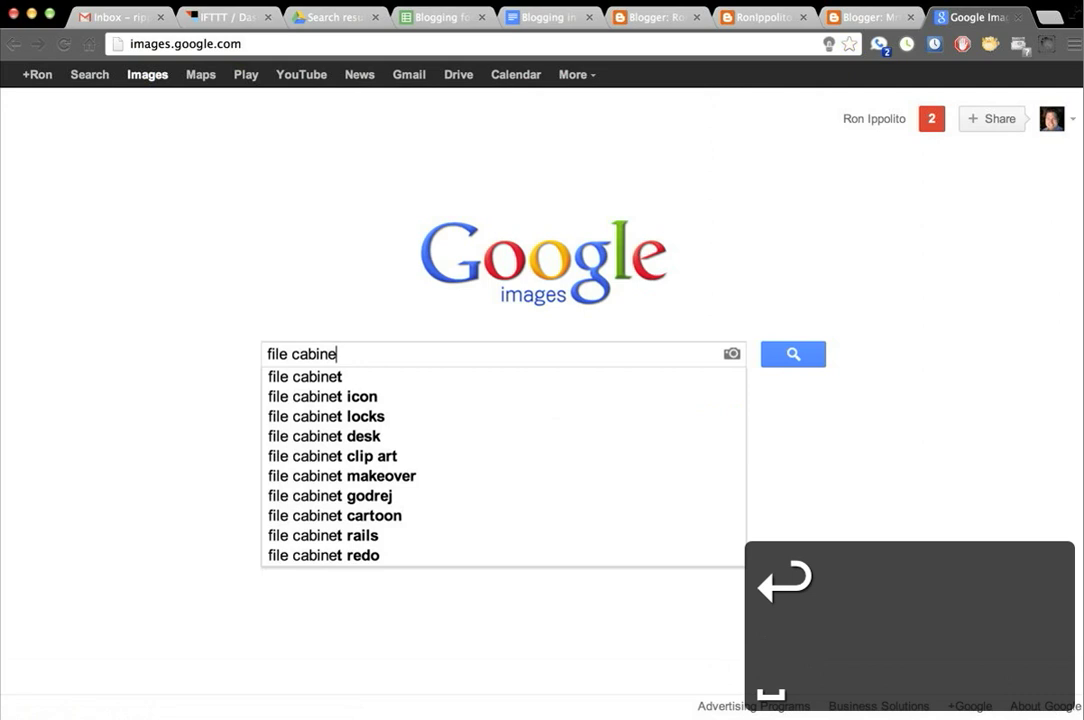
text(t)
key(Return)
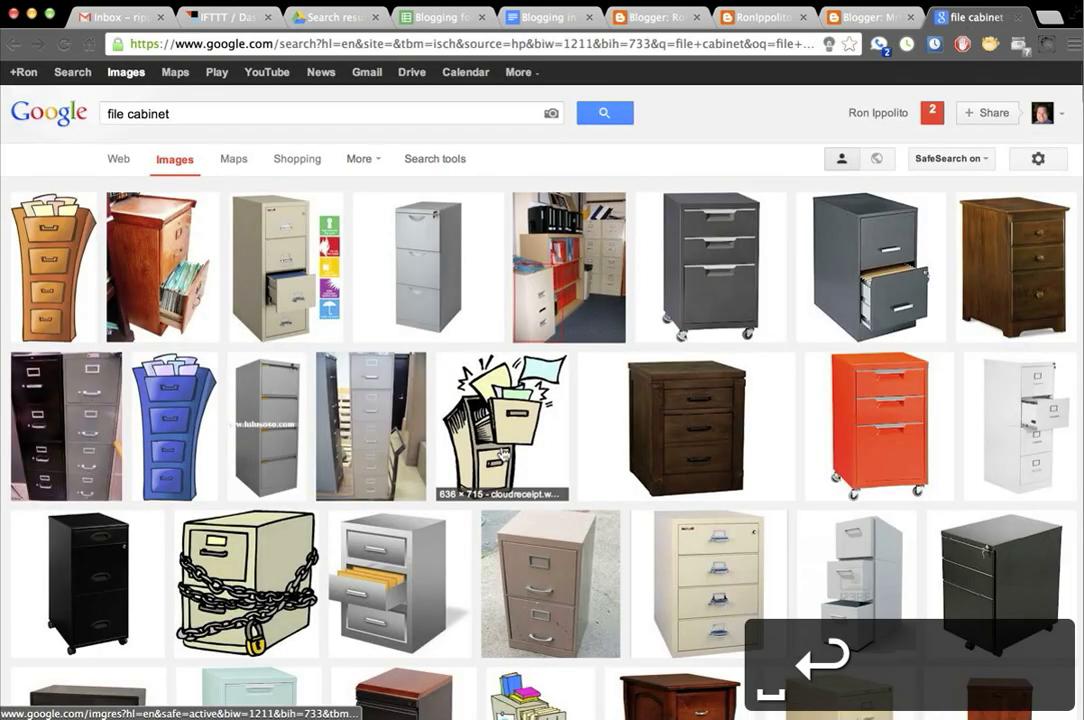
Step: Copy the image address of the wooden Livingston File Cabinet picture
click(691, 423)
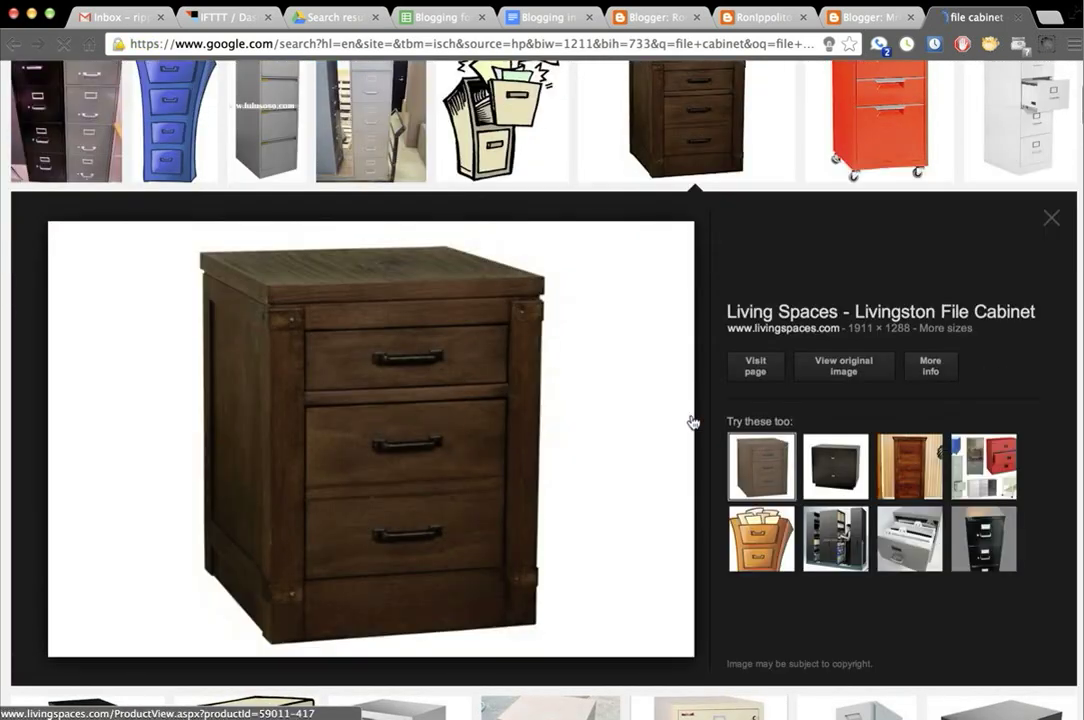
right_click(366, 407)
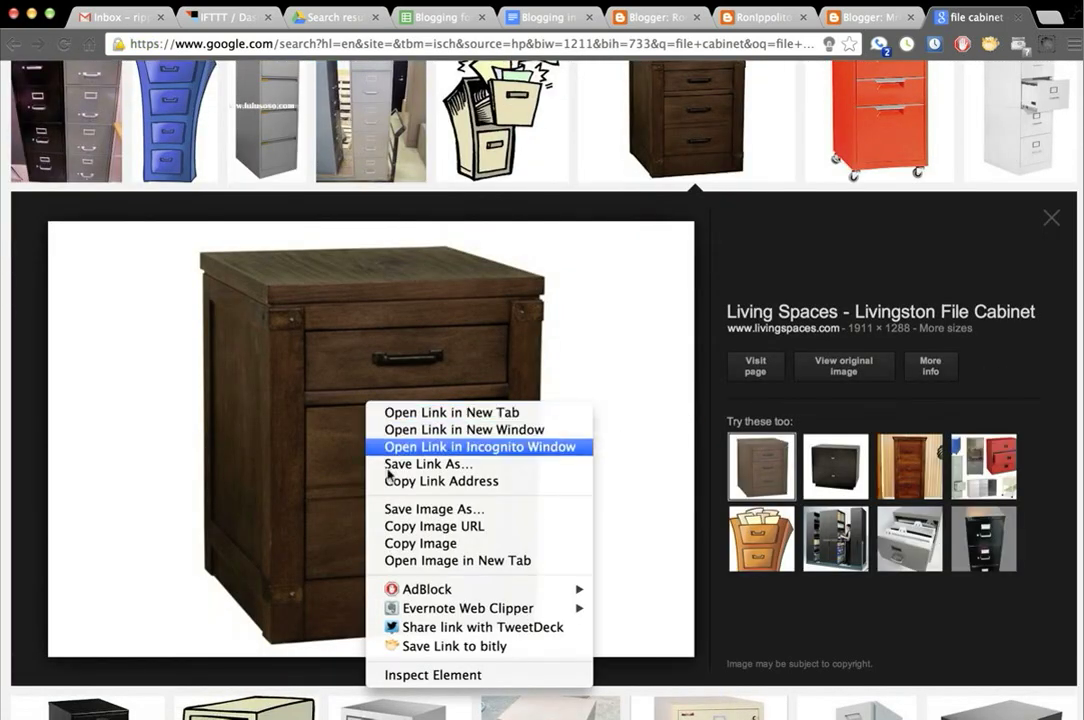
click(402, 533)
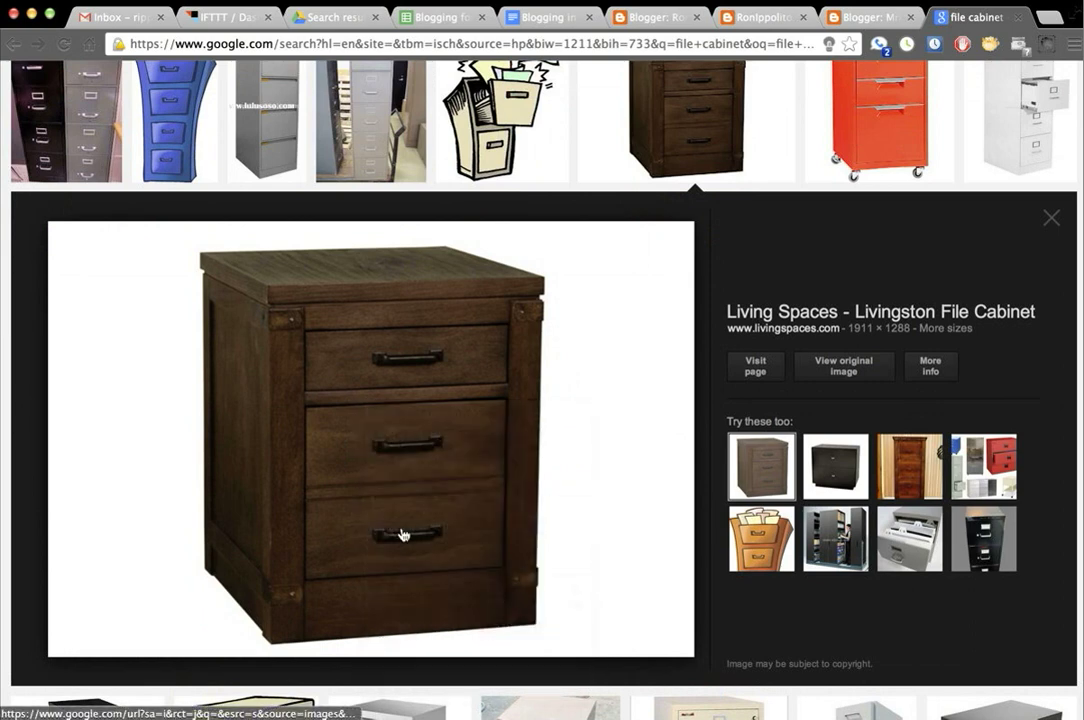
Step: Back in Blogger, title the Image gadget 'Digital File Cabinet'
key(super+grave)
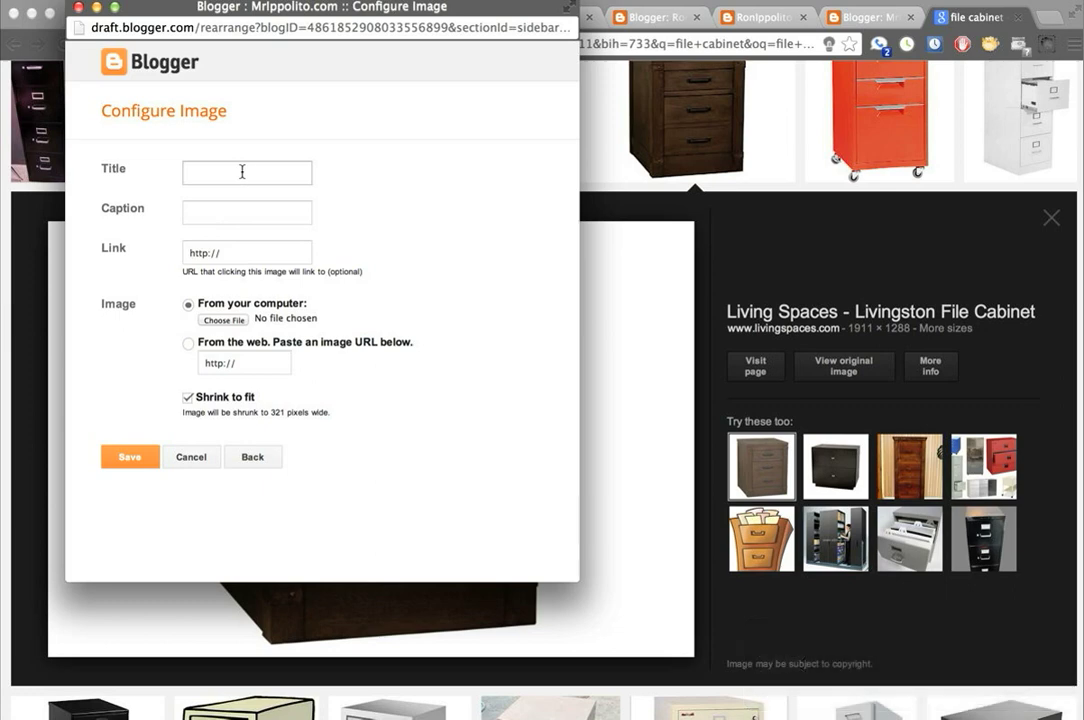
click(242, 172)
text(Digit)
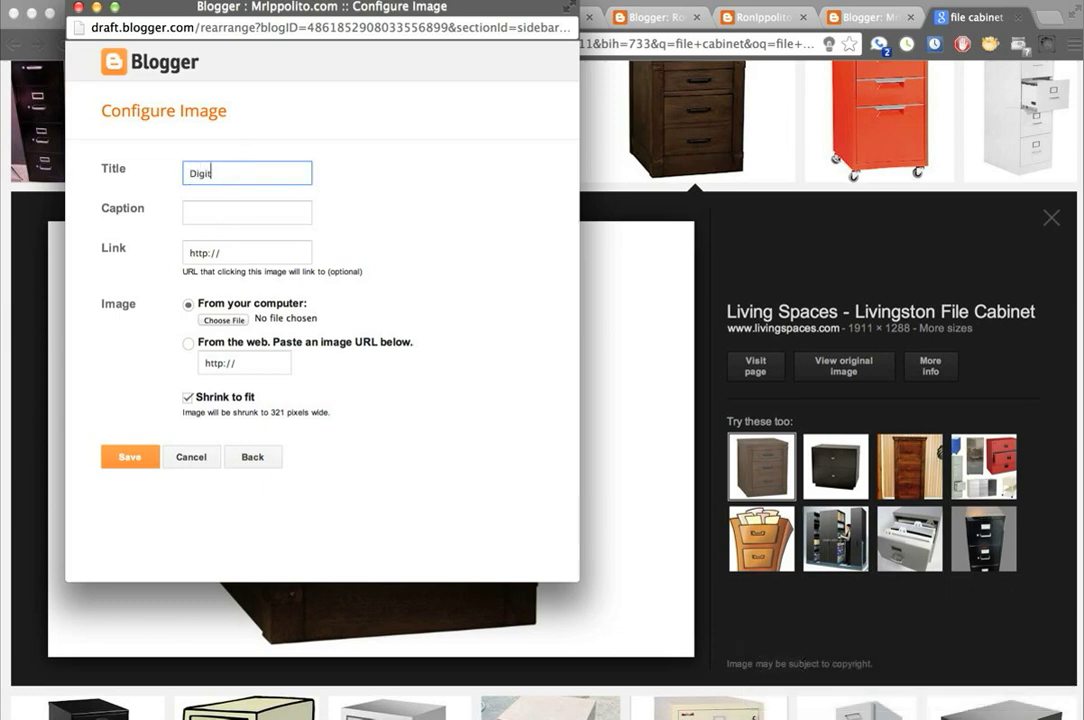
text(al File Cabinet)
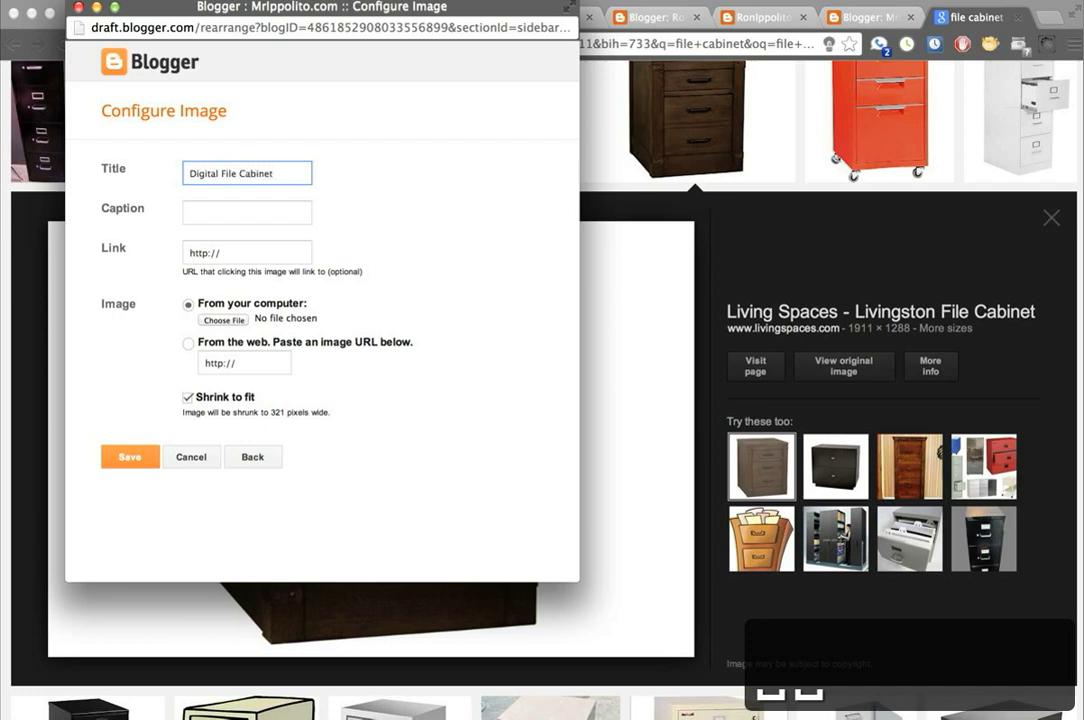
key(Tab)
key(Tab)
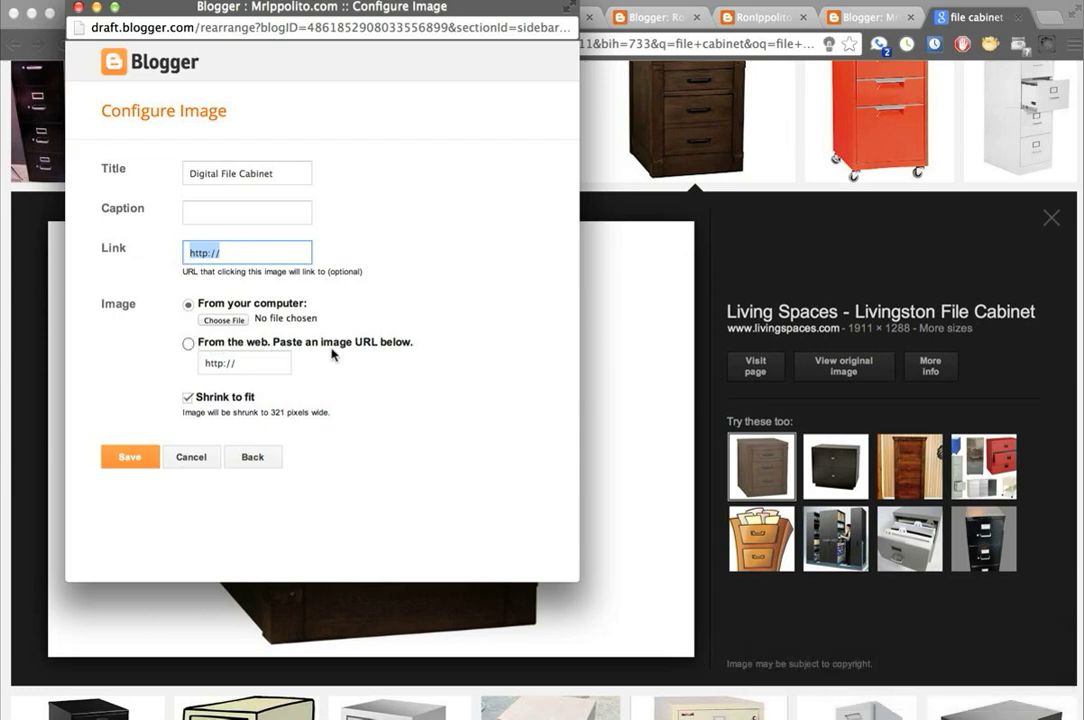
Step: Use the copied file cabinet URL as the gadget's web image
click(188, 343)
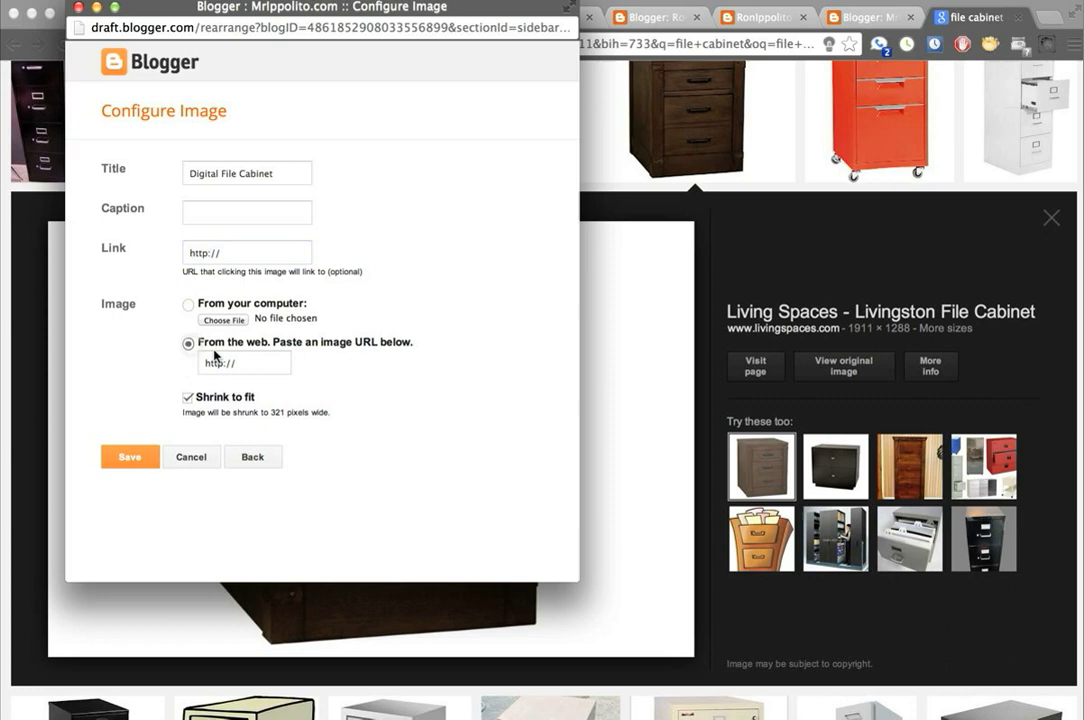
drag(244, 364, 182, 363)
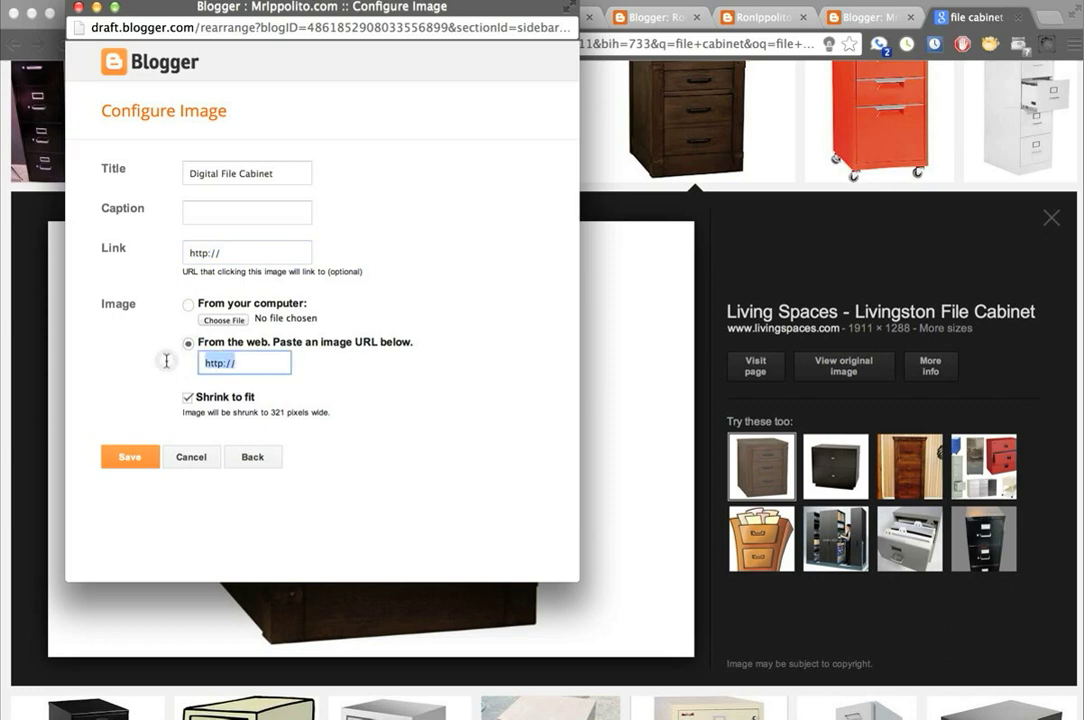
key(BackSpace)
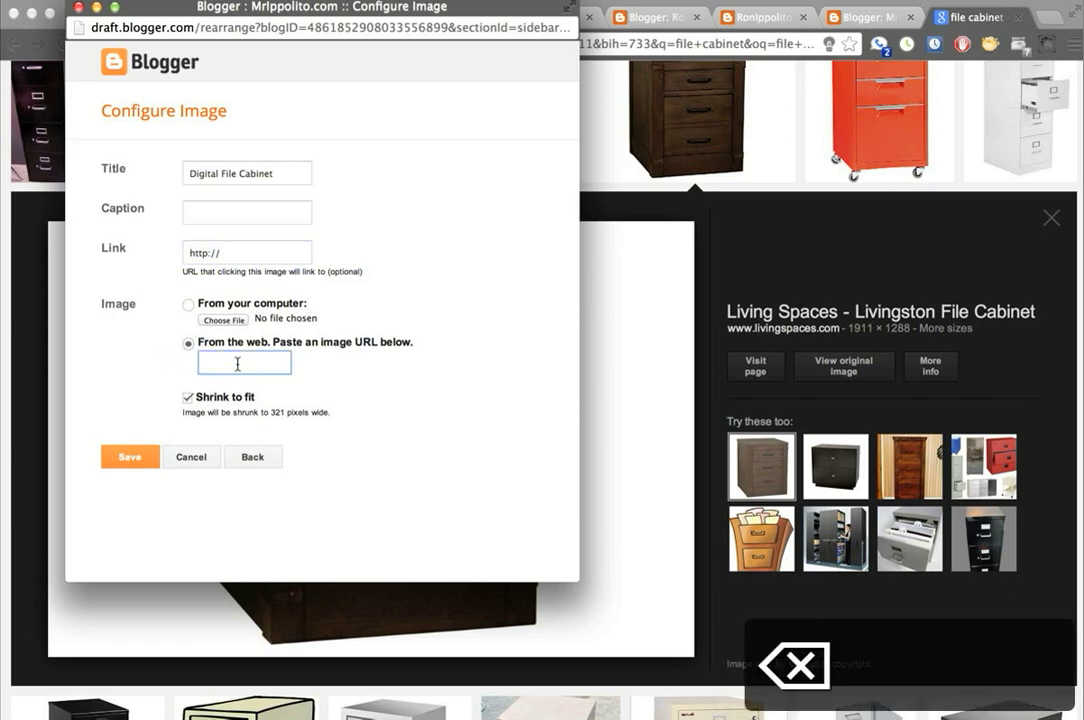
key(super+v)
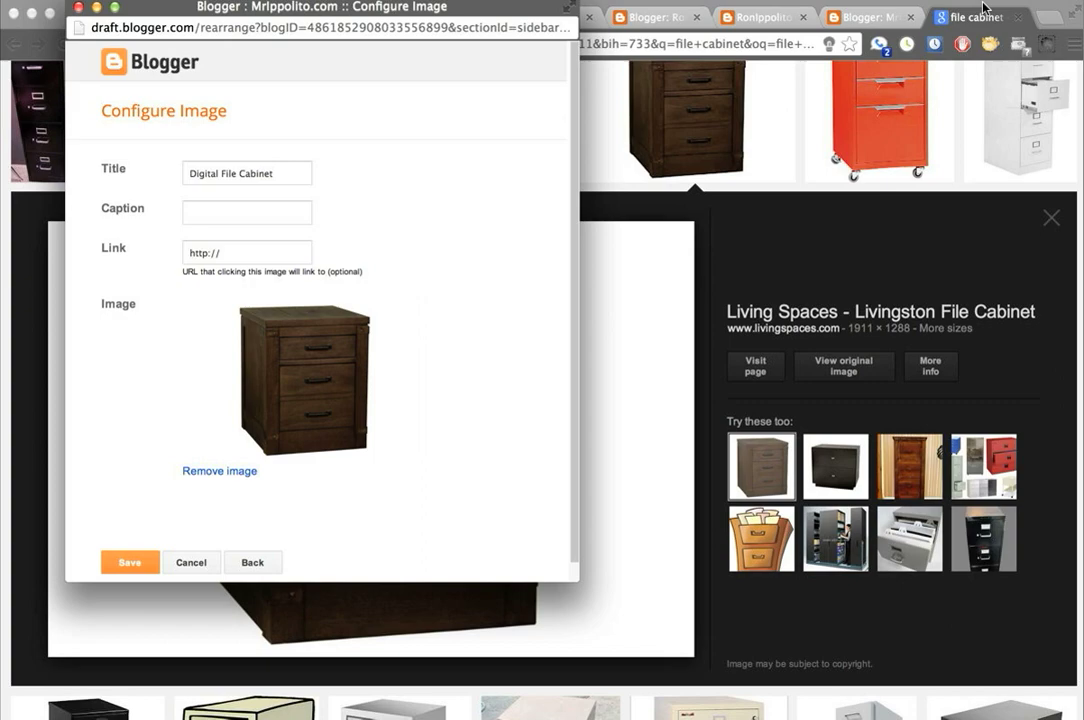
Step: Open Google Drive in a new browser tab
click(1049, 18)
text(doc)
key(Return)
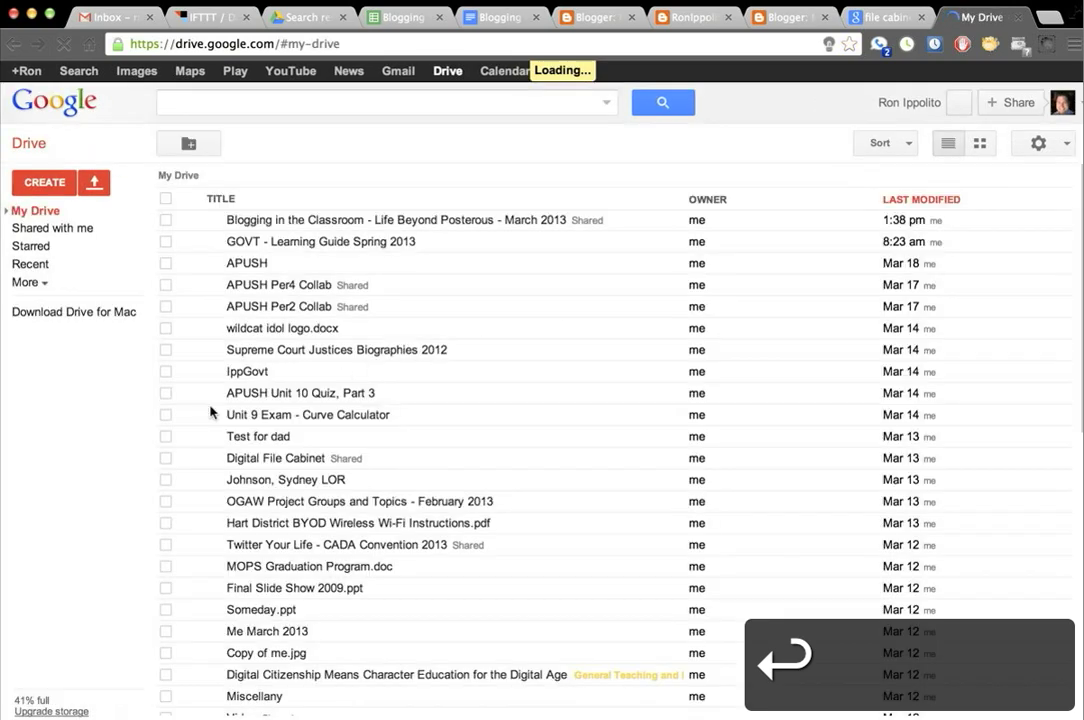
Step: Open the APUSH DFC folder under My Drive and bring up its options menu
click(5, 213)
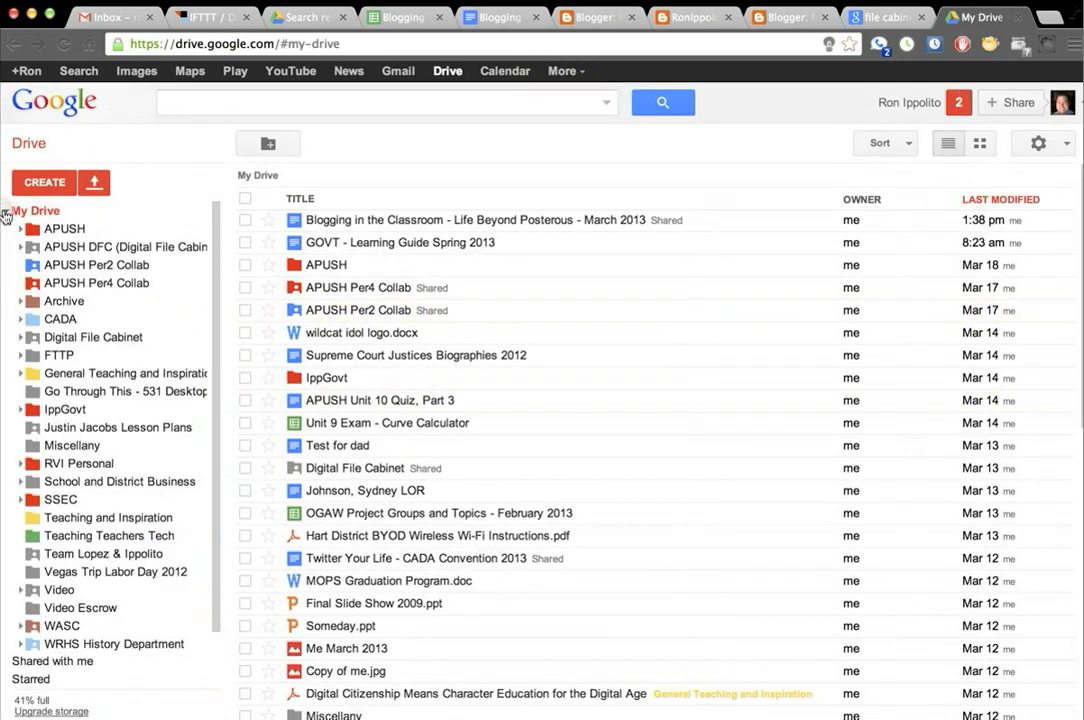
click(64, 248)
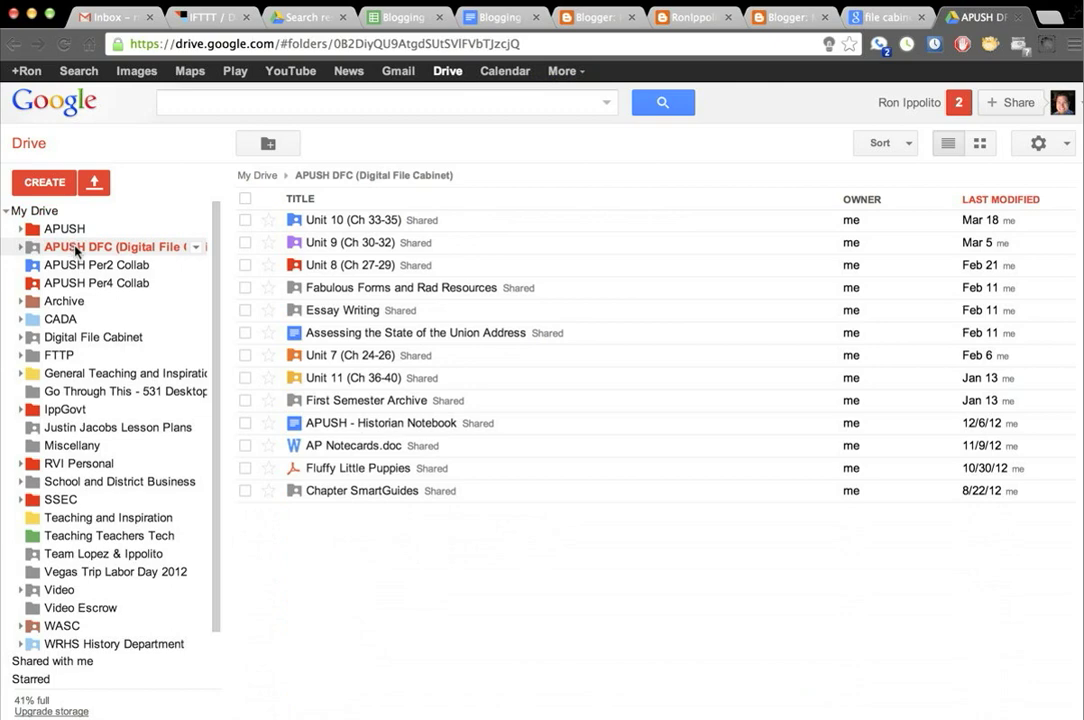
click(196, 249)
mouse_move(236, 360)
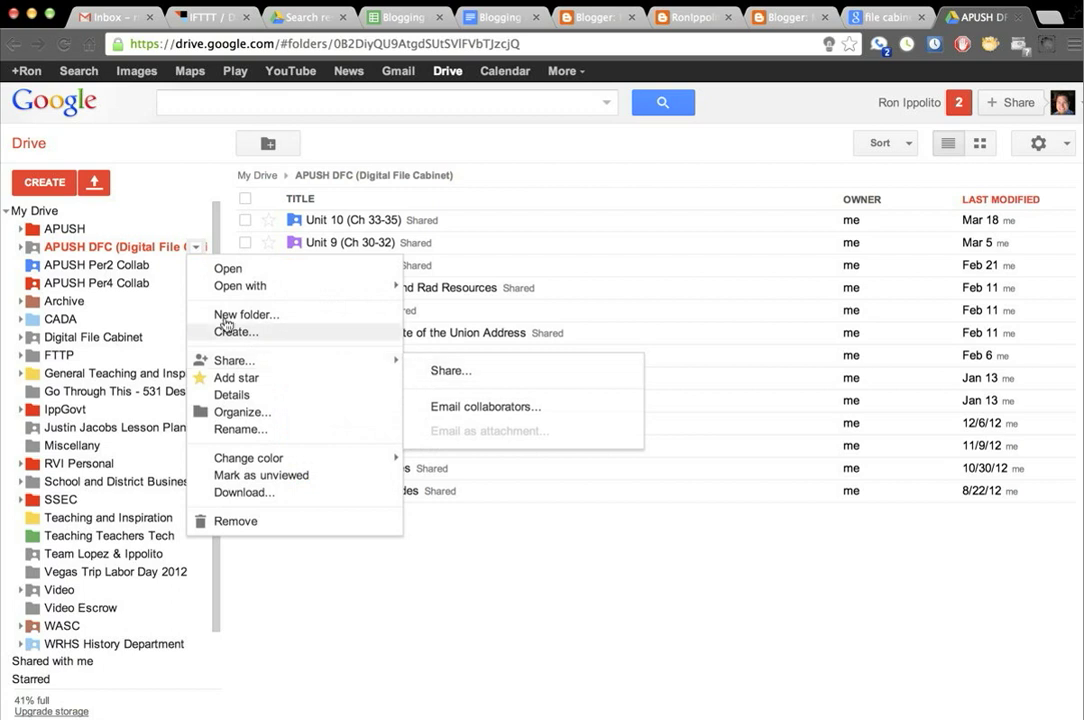
right_click(110, 248)
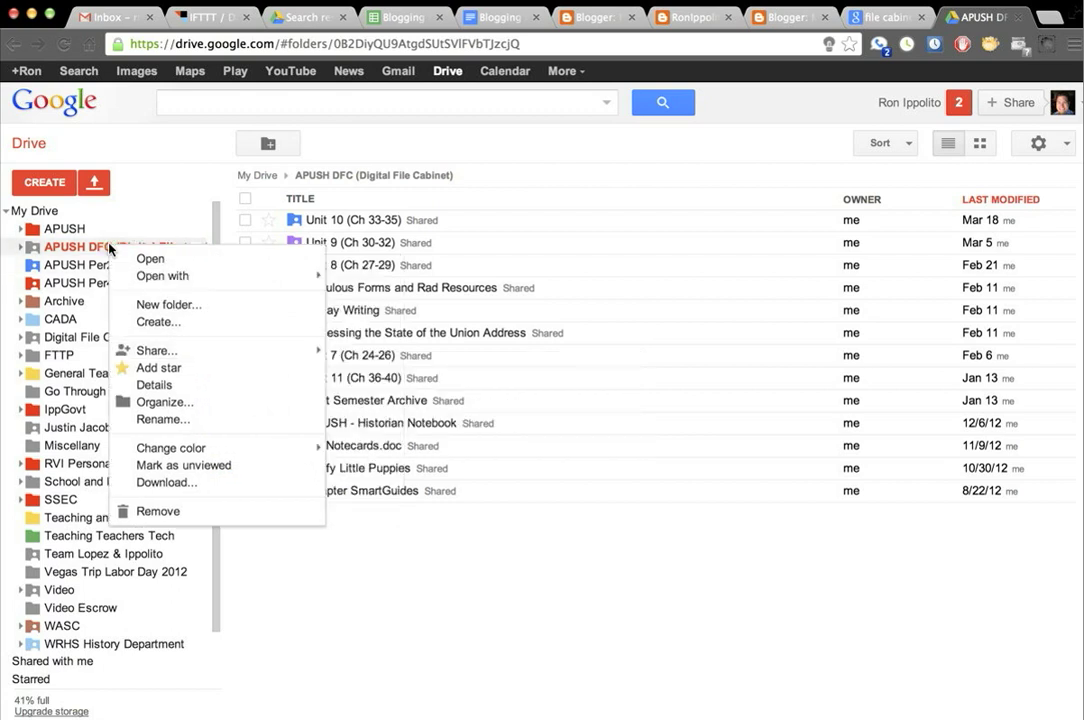
Step: Change the APUSH DFC folder's sharing access to Public on the web
click(355, 364)
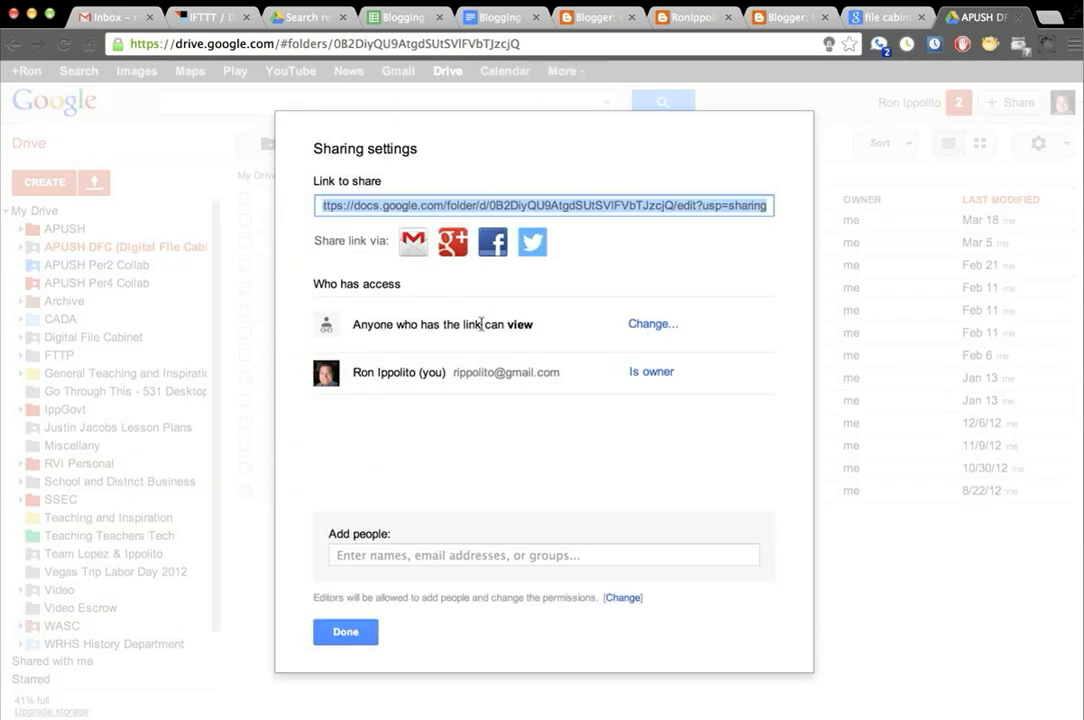
click(650, 324)
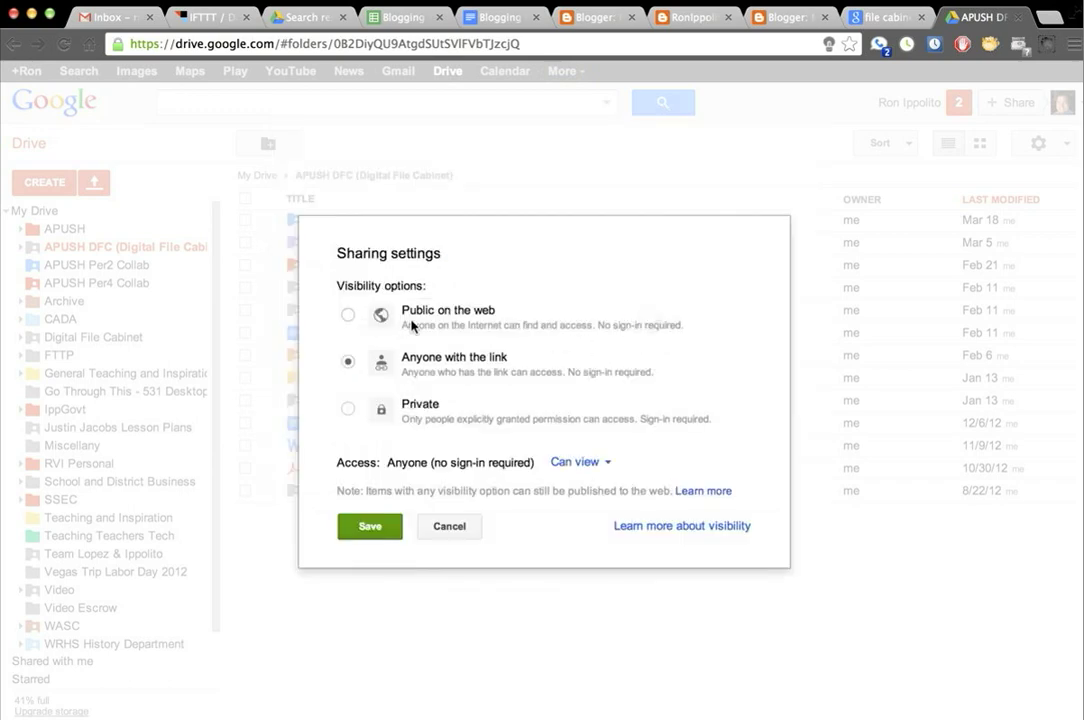
click(348, 316)
click(382, 533)
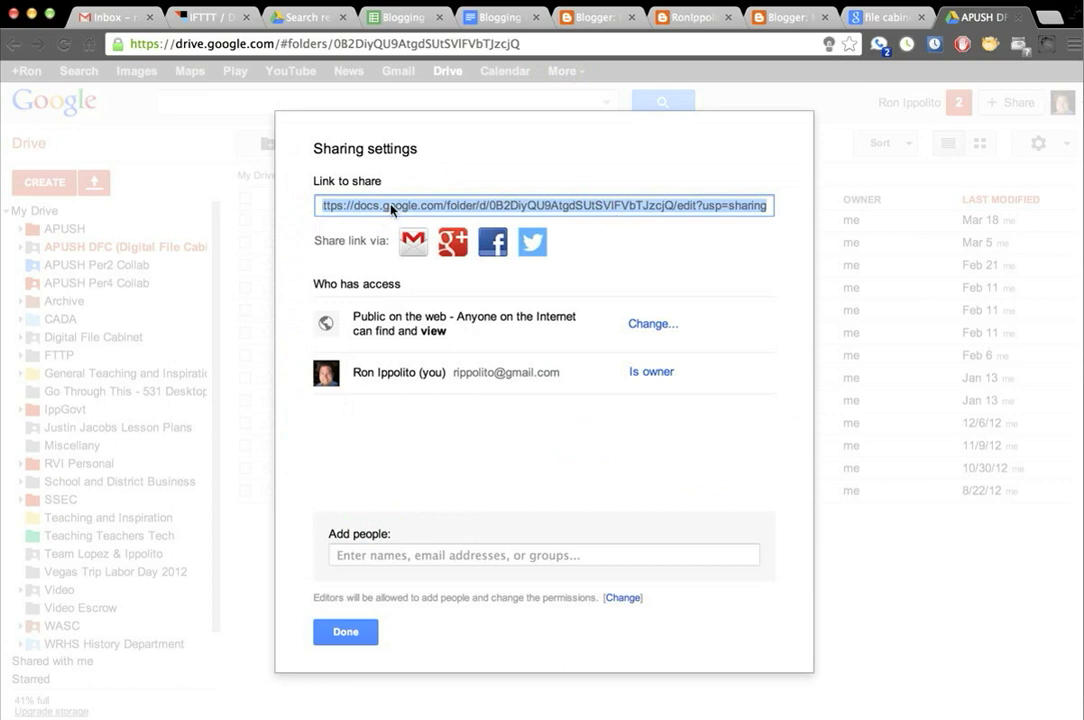
Step: Copy the folder's sharing link and close the sharing settings
right_click(393, 208)
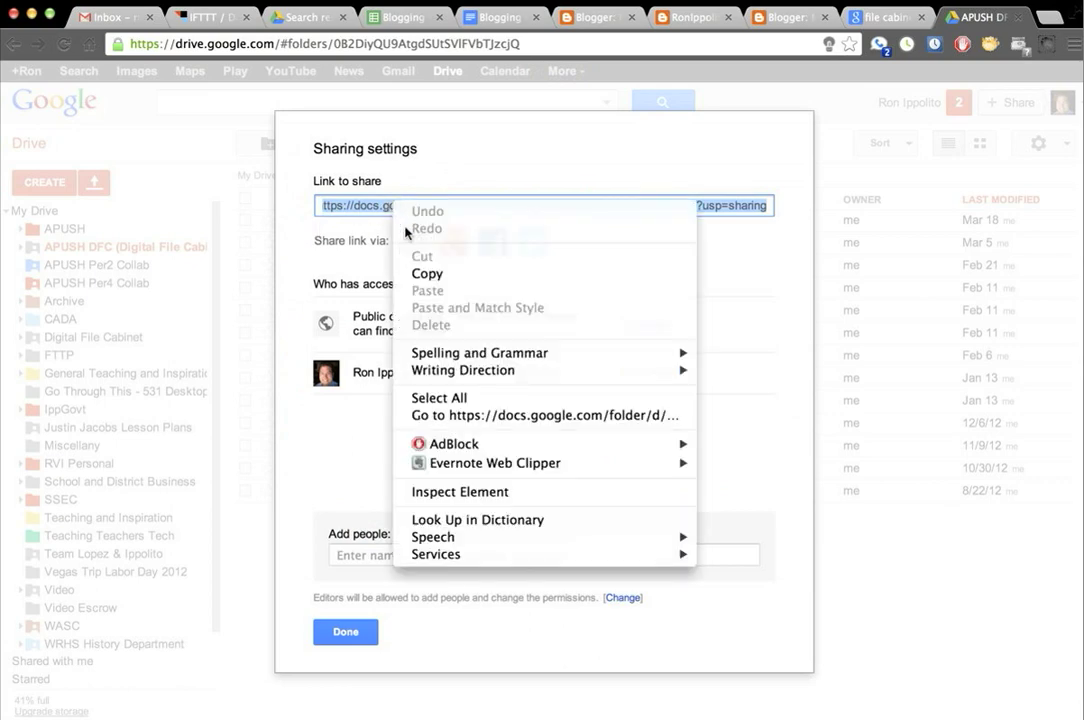
click(417, 278)
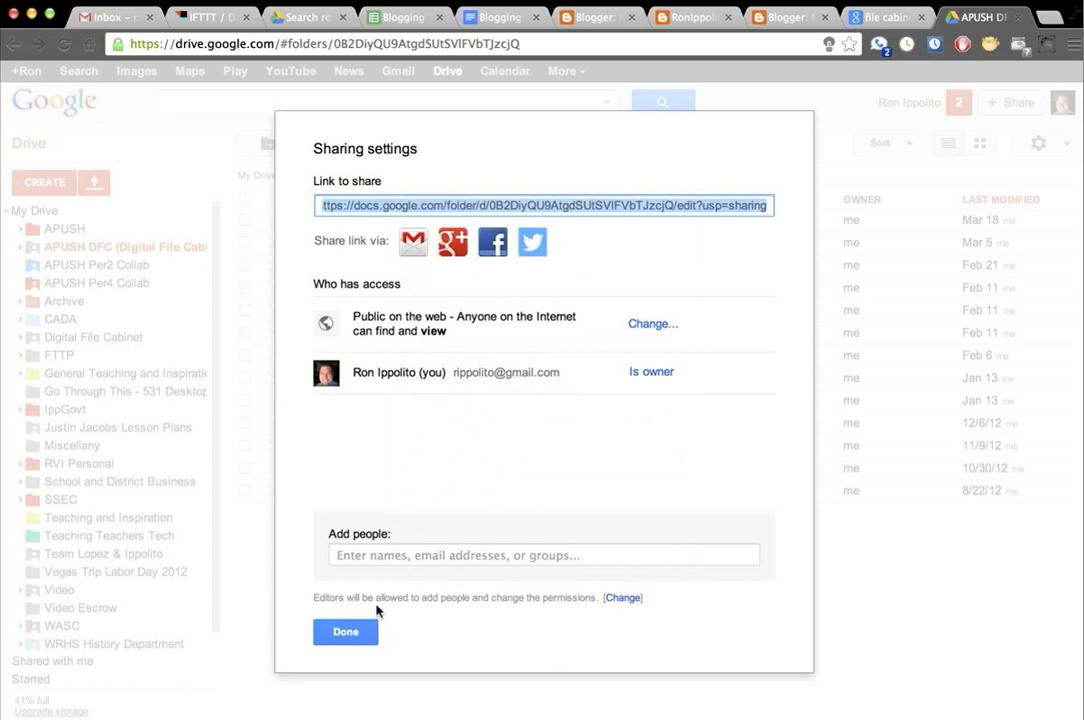
click(358, 632)
key(super+grave)
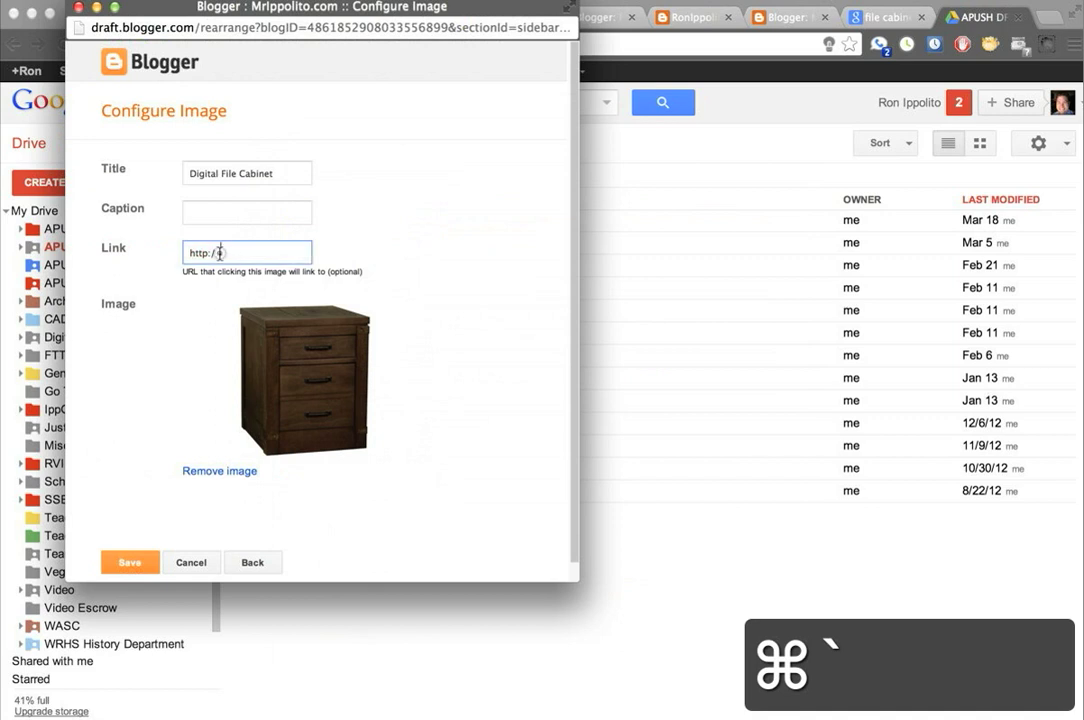
drag(222, 252, 163, 250)
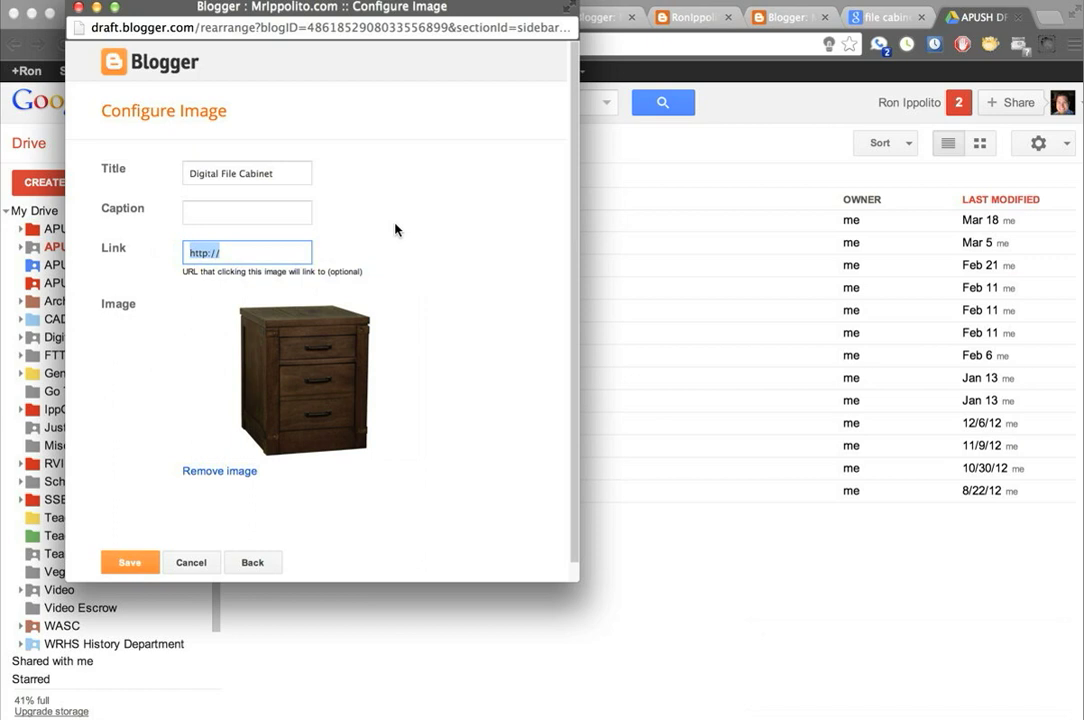
key(cmd+v)
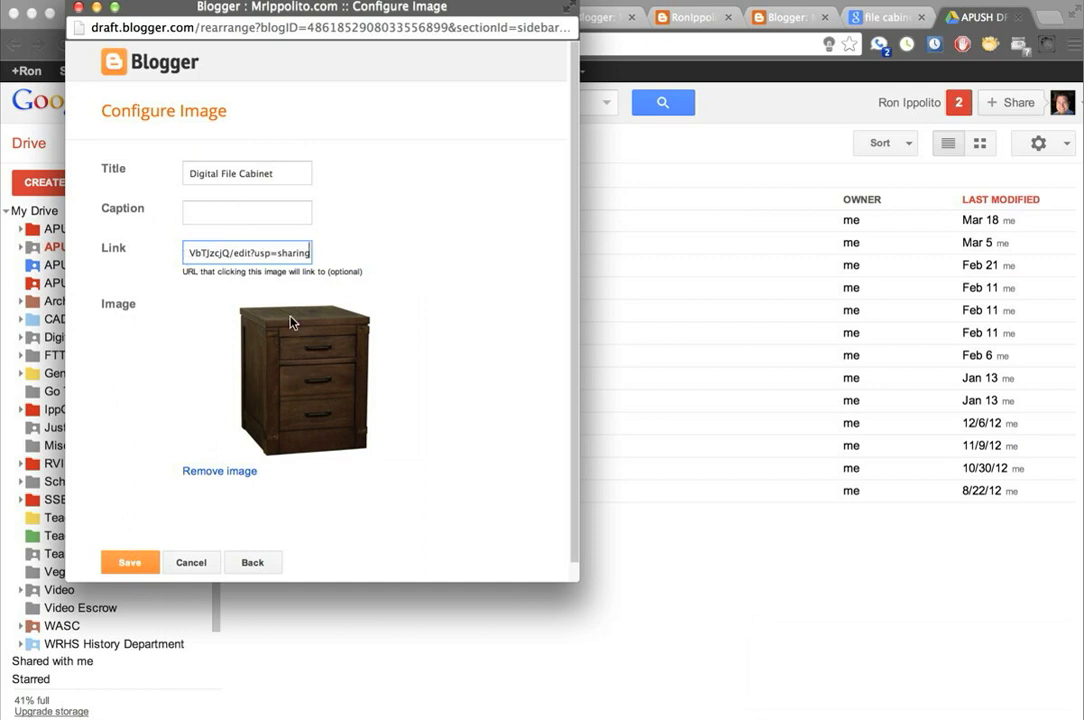
click(131, 563)
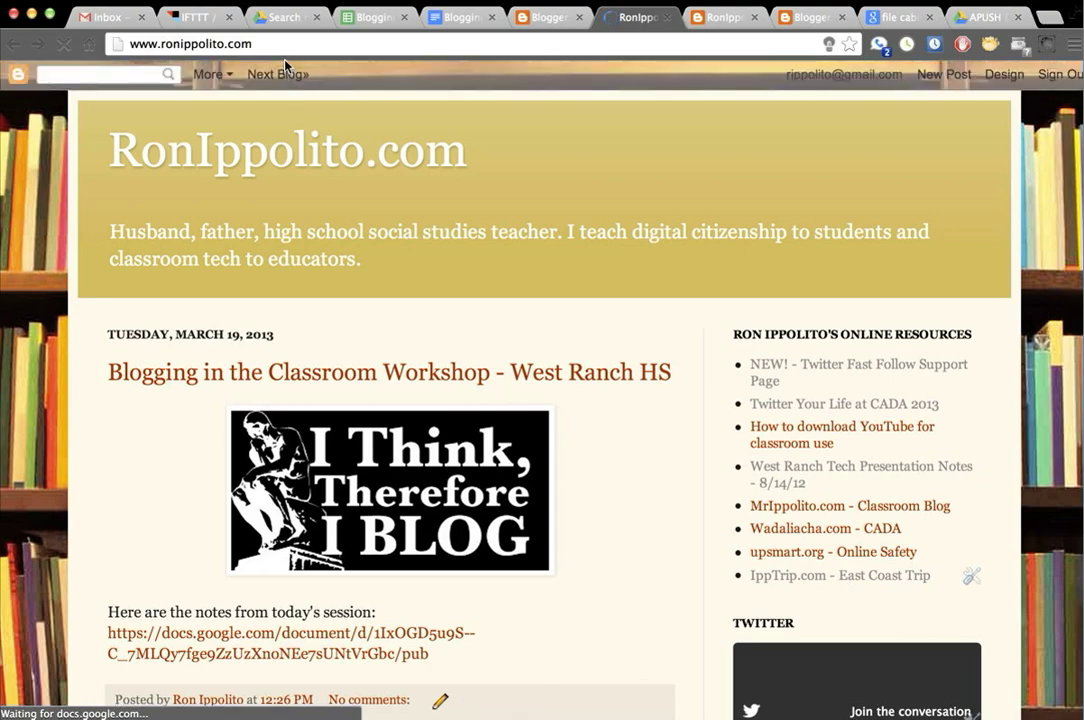
Step: Load mrippolito.com and click the sidebar Digital File Cabinet image to reach the Drive folder
click(279, 44)
text(mr)
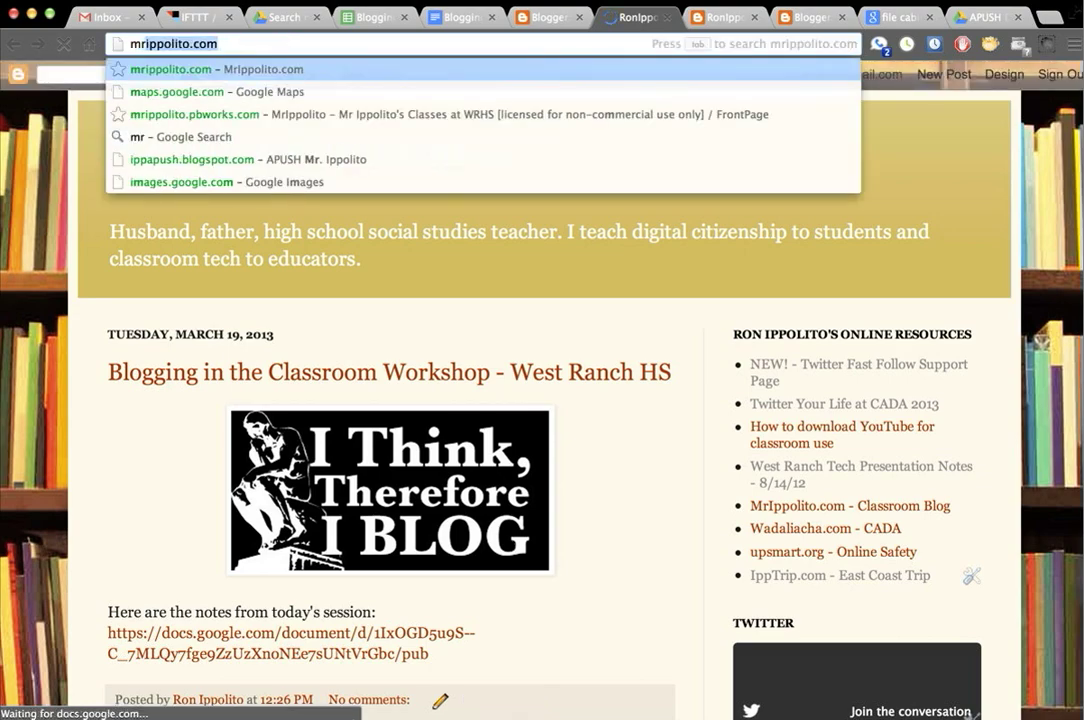
key(Return)
scroll(546, 164, down, 7)
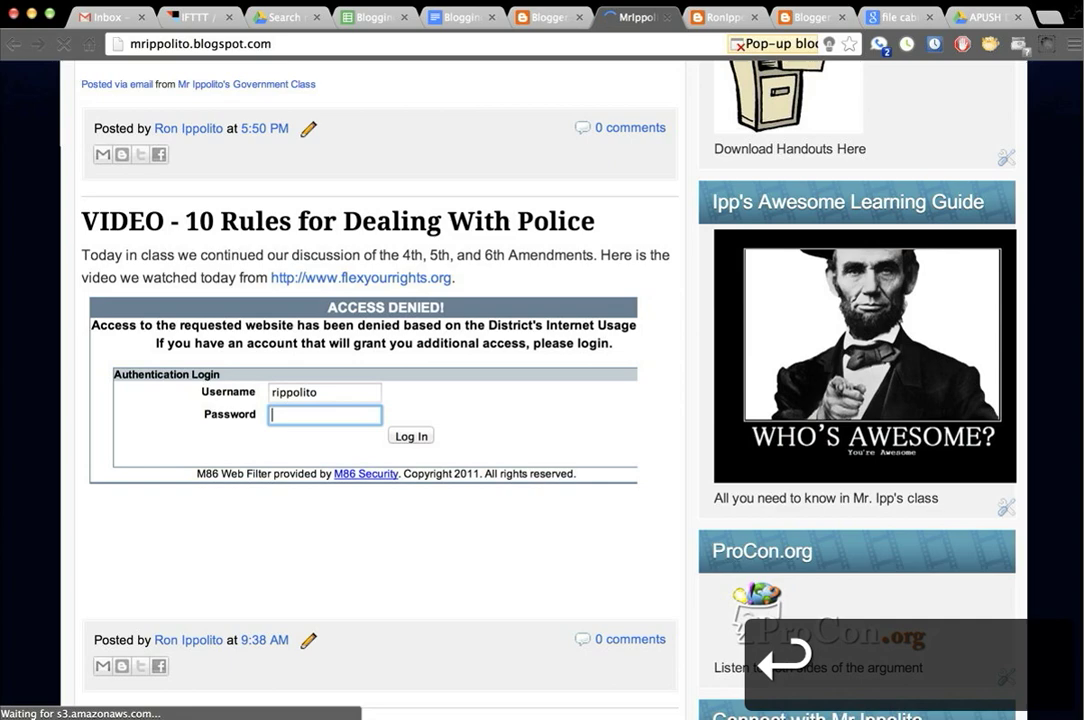
scroll(546, 164, up, 6)
scroll(558, 168, up, 1)
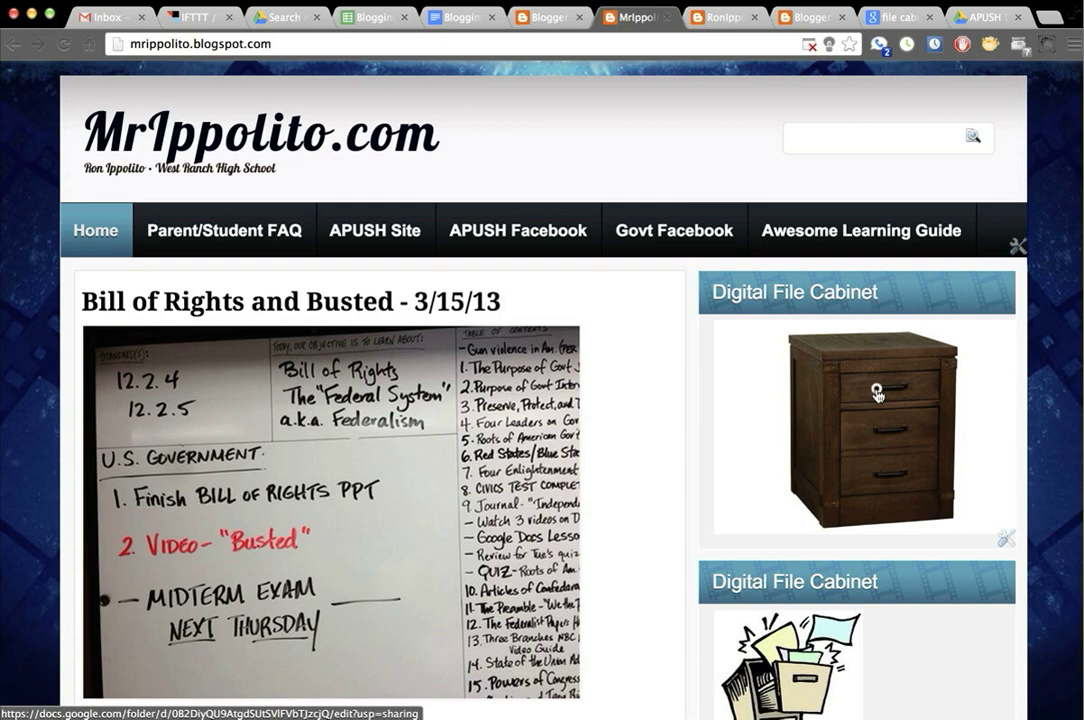
click(876, 393)
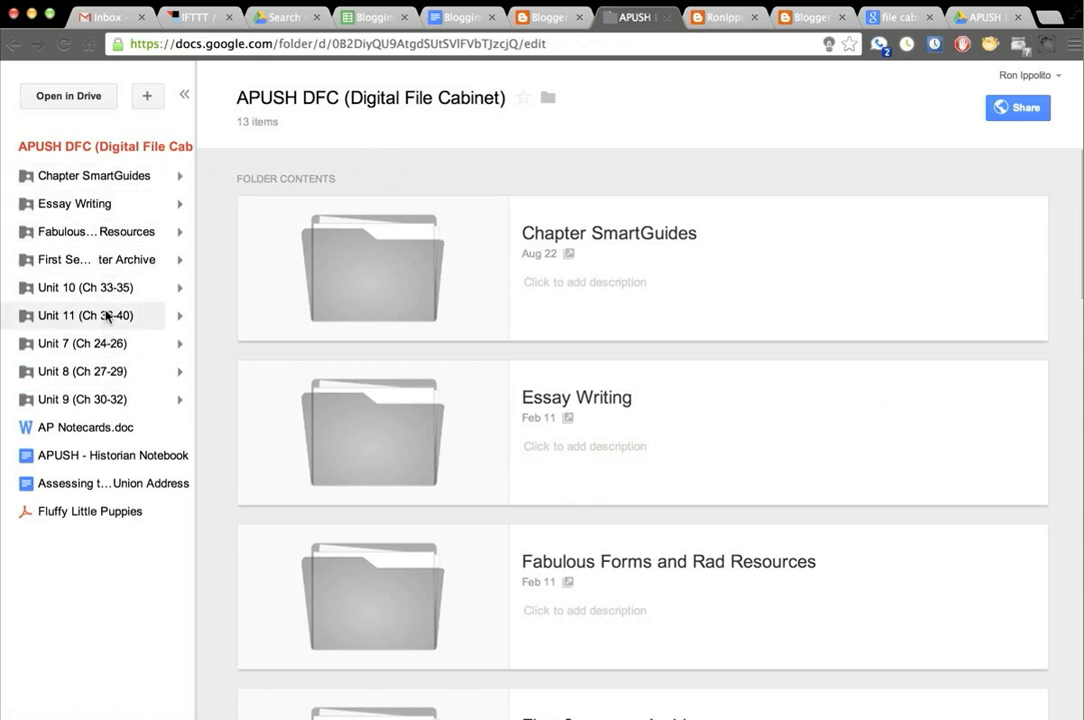
Step: Browse the Unit 9 (Ch 30-32) folder, then the Unit 7 (Ch 24-26) folder
click(84, 402)
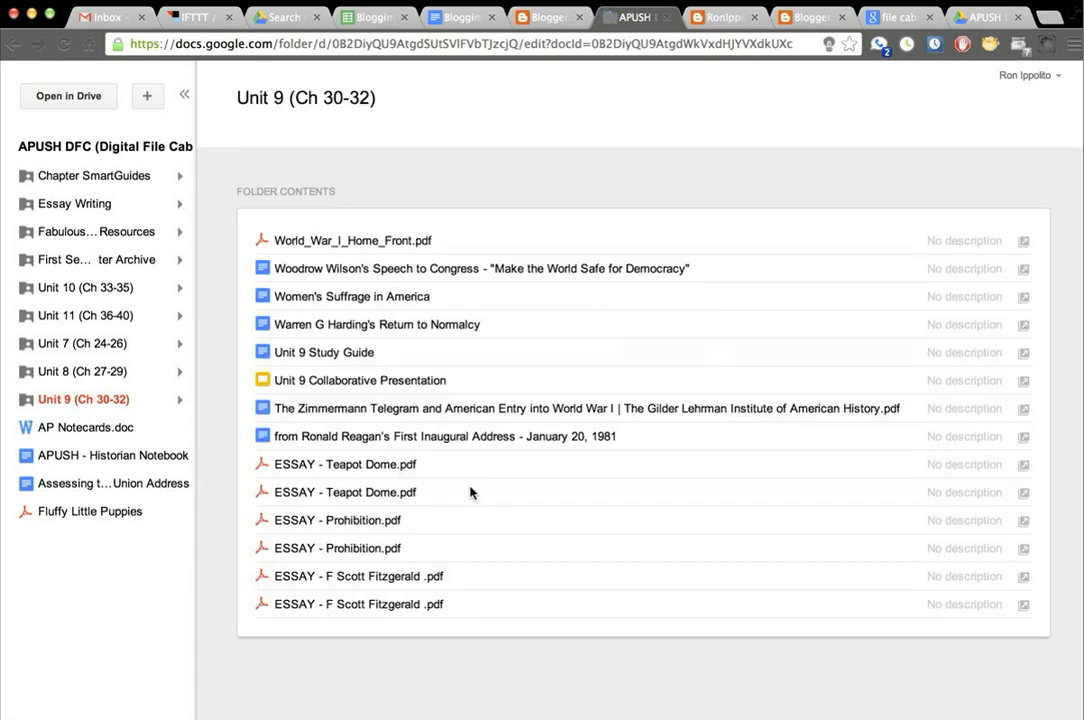
click(78, 344)
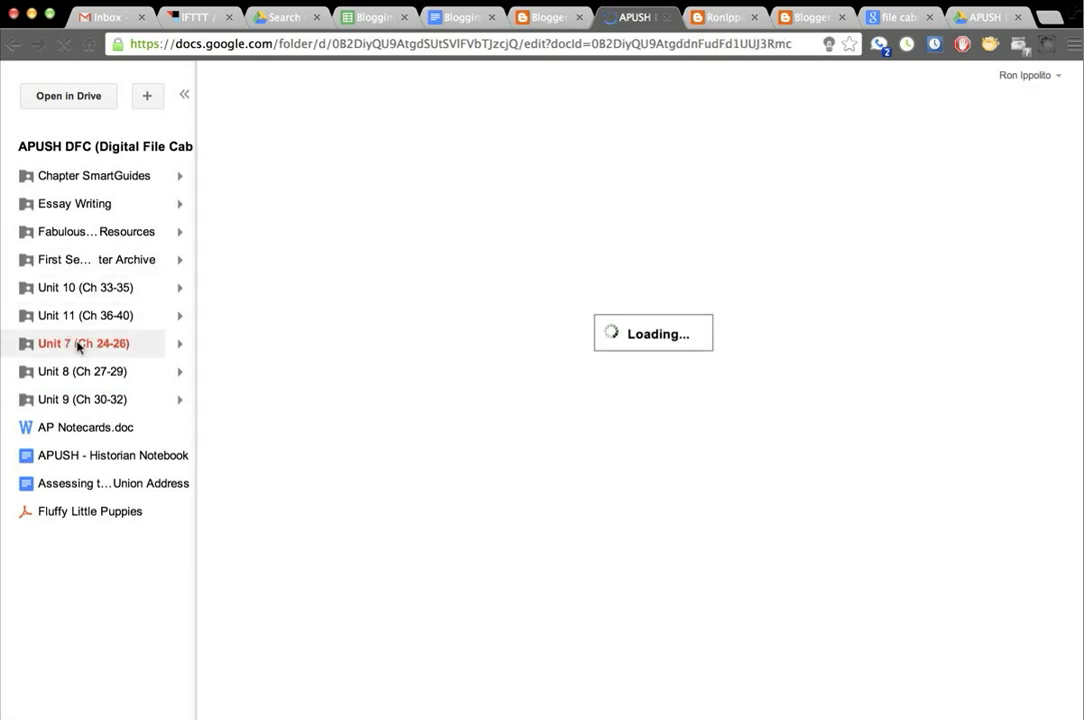